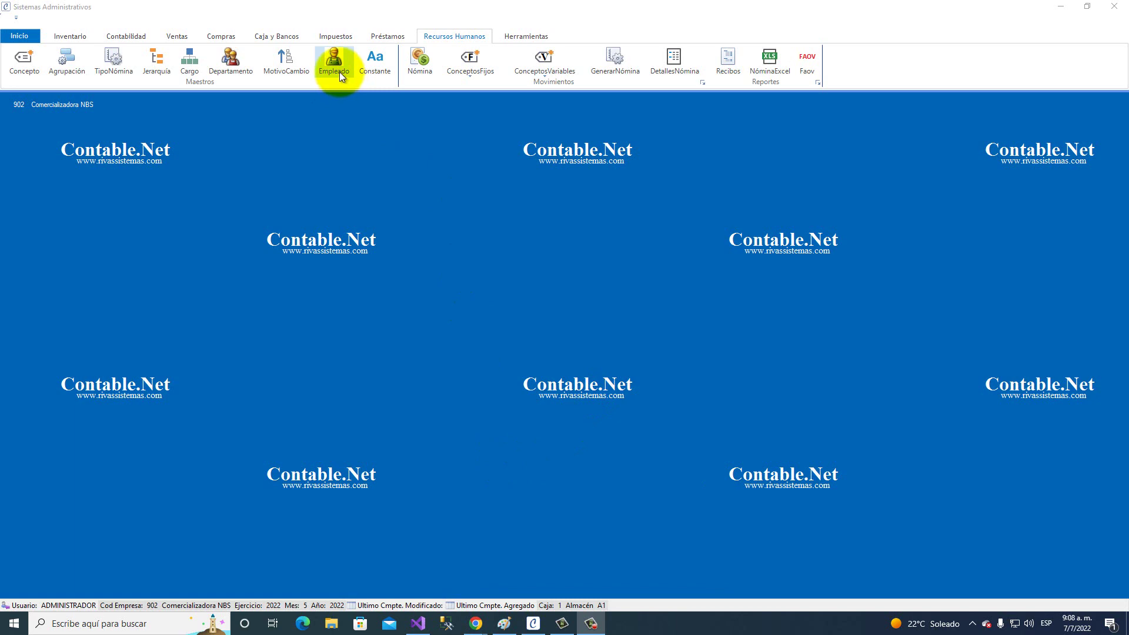
Step: Open the employee master records and view the data of the fourth, fifth and first employees in the list
{"action": "left_click", "coordinate": [340, 72]}
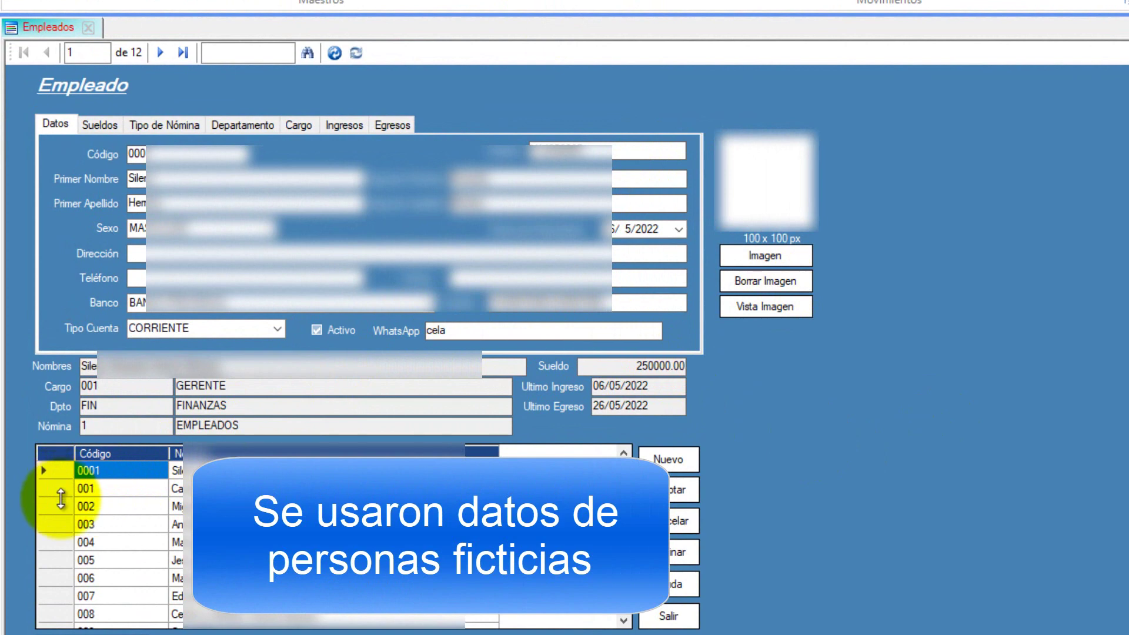
{"action": "left_click", "coordinate": [59, 523]}
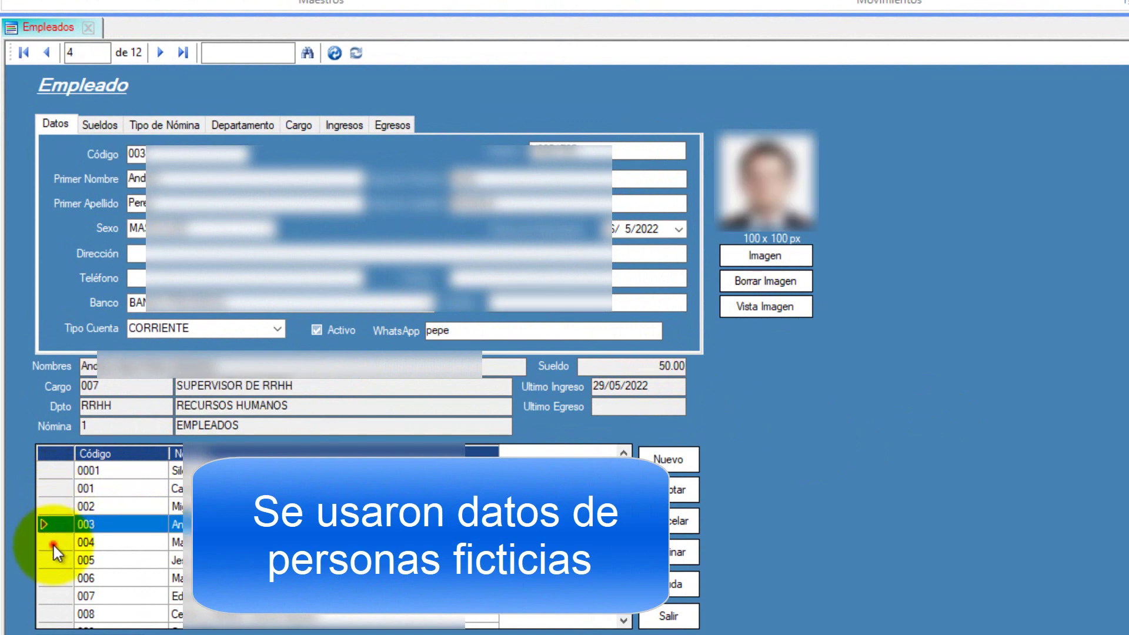
{"action": "left_click", "coordinate": [55, 546]}
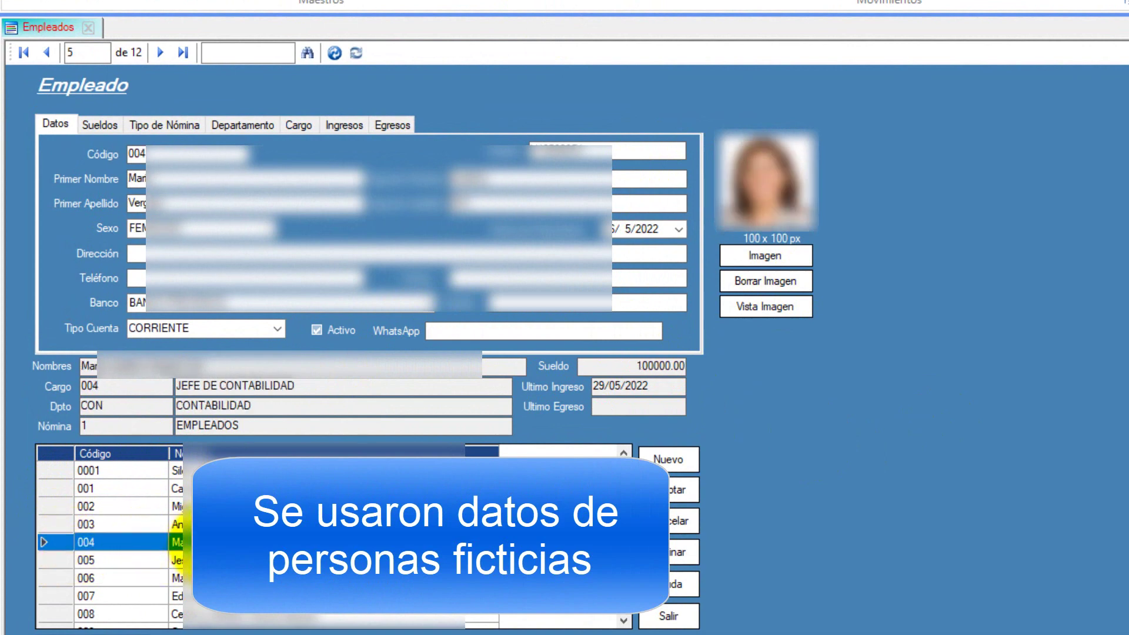
{"action": "left_click", "coordinate": [100, 471]}
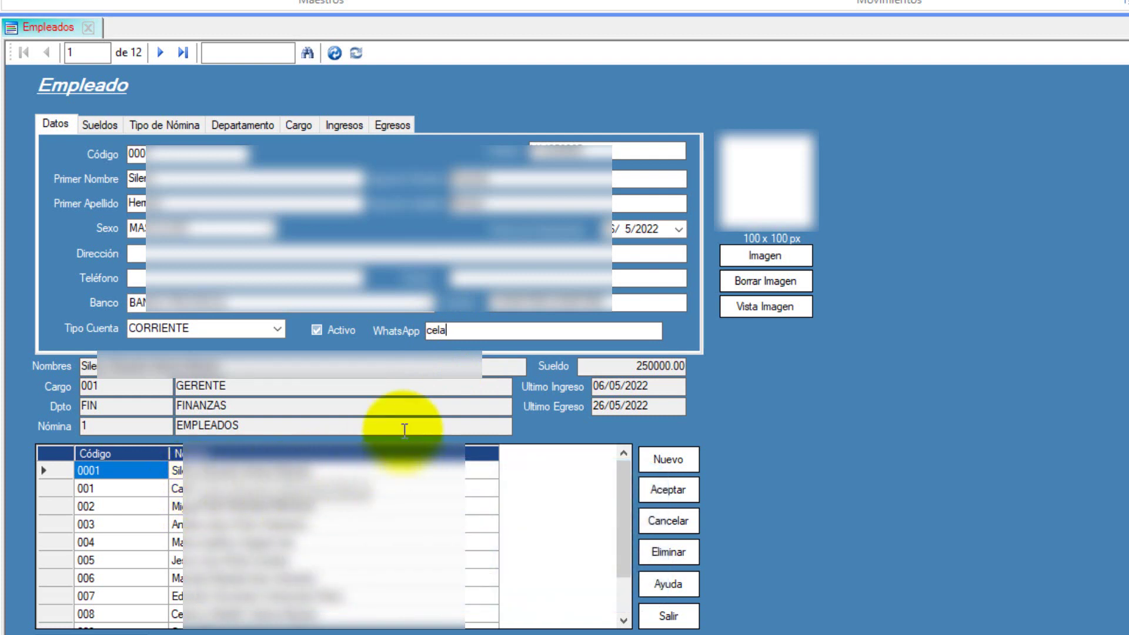
Step: Check the WhatsApp contact field in the records of the second through fifth employees
{"action": "left_click", "coordinate": [62, 488]}
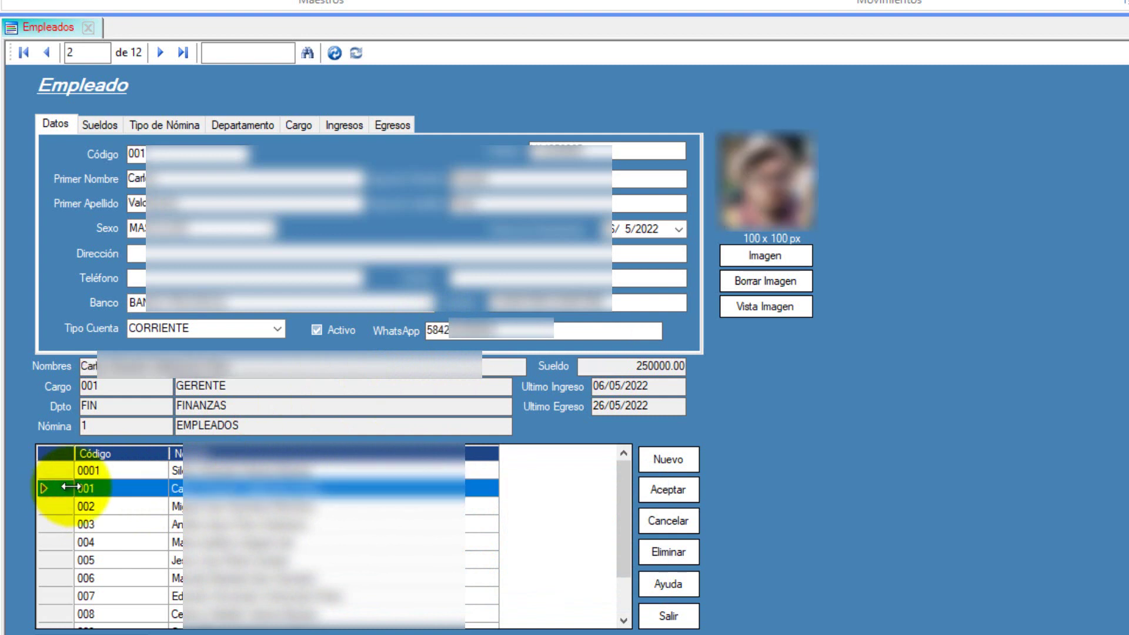
{"action": "left_click", "coordinate": [438, 331]}
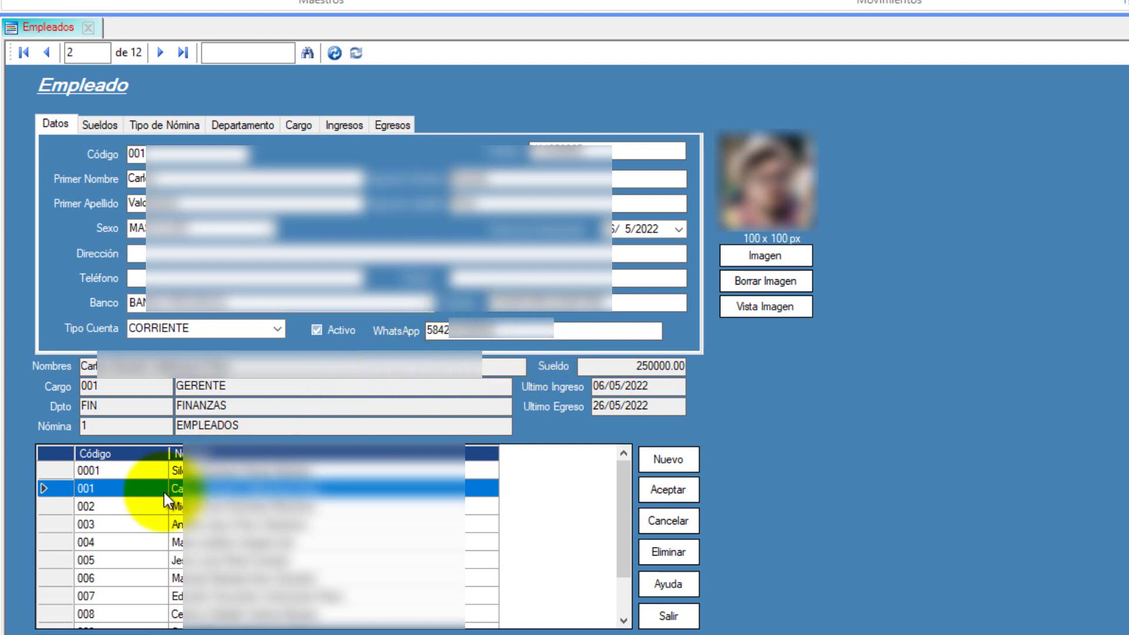
{"action": "left_click", "coordinate": [118, 505]}
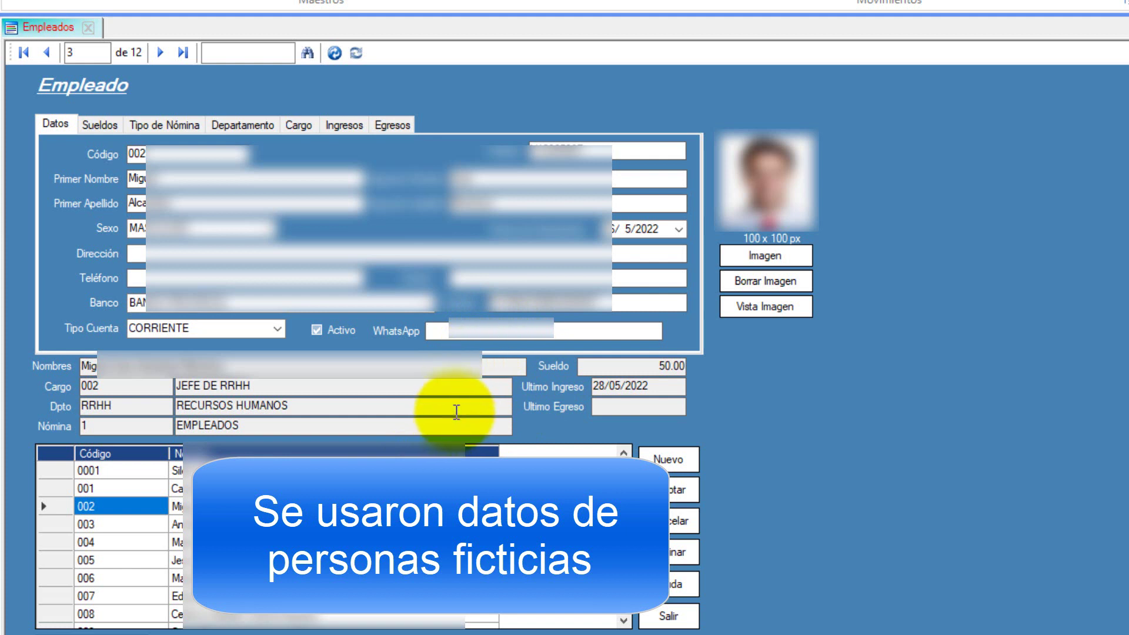
{"action": "left_click", "coordinate": [177, 524]}
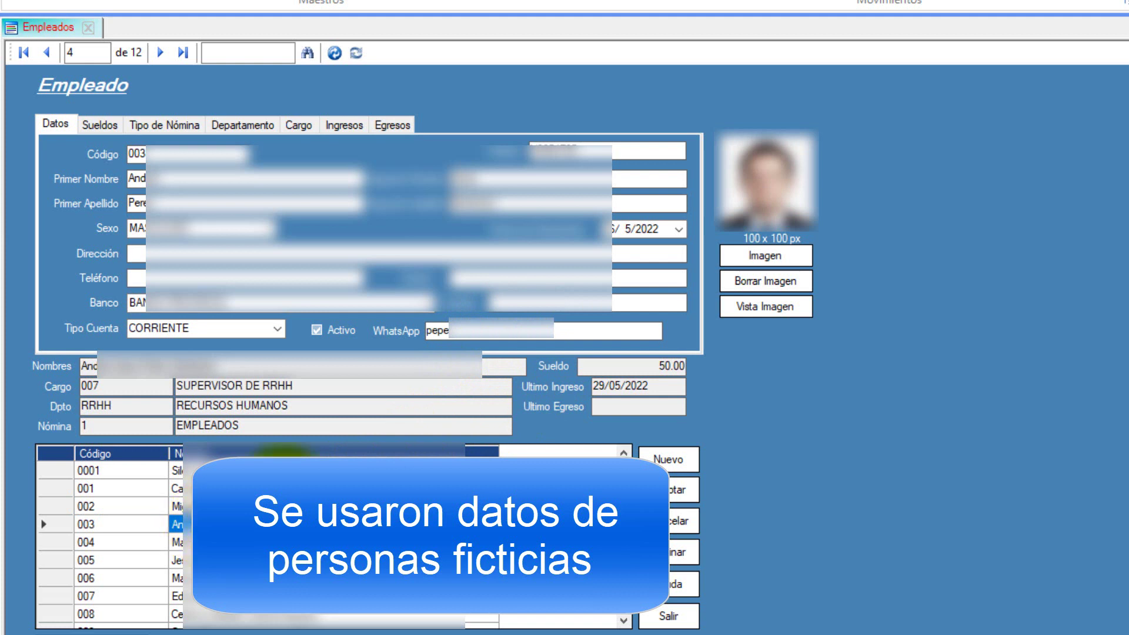
{"action": "left_click", "coordinate": [462, 339]}
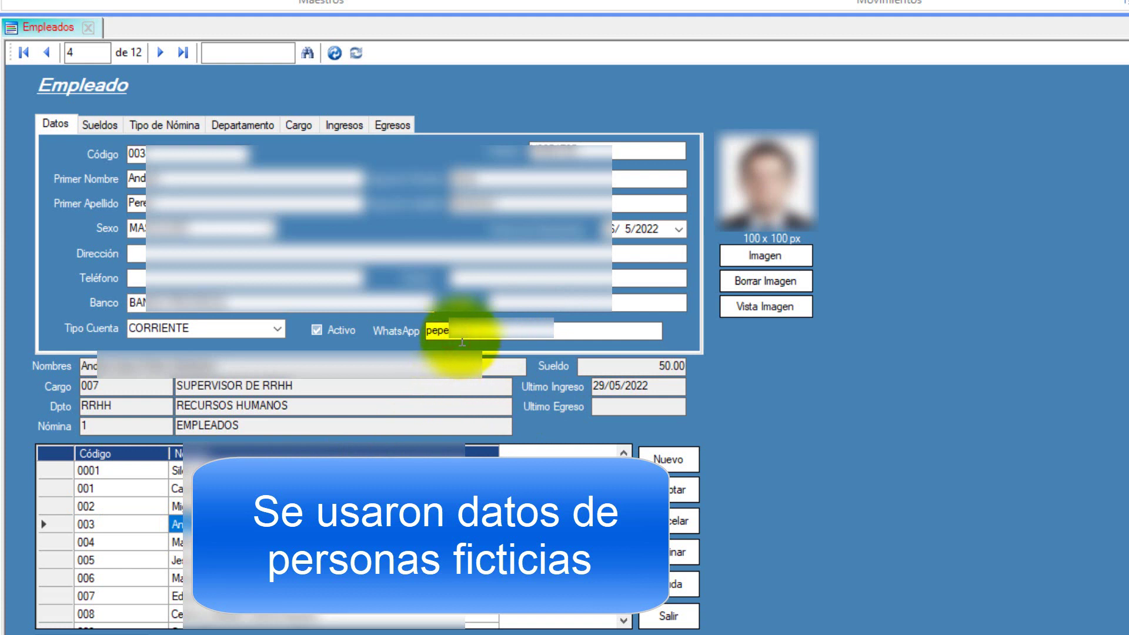
{"action": "key", "text": "Delete"}
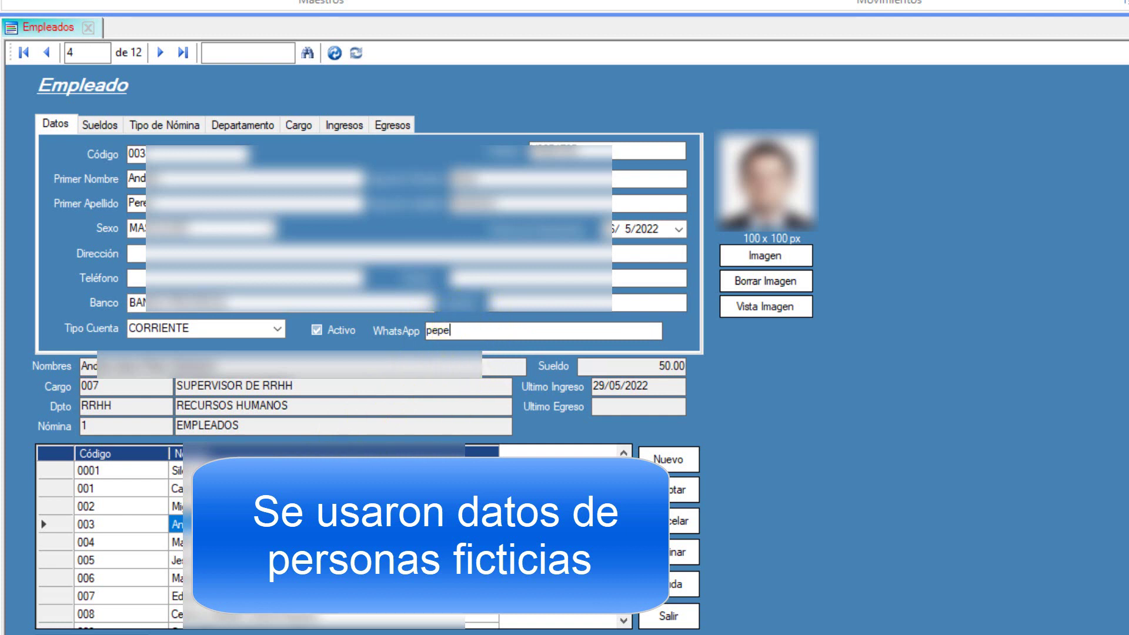
{"action": "left_click", "coordinate": [86, 543]}
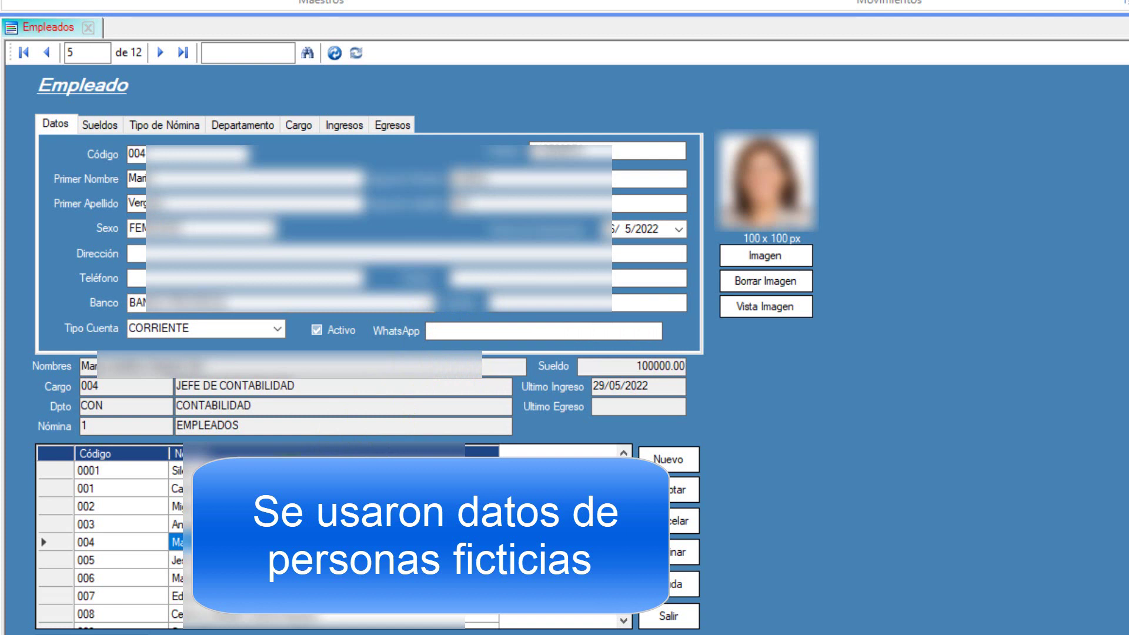
{"action": "left_click", "coordinate": [453, 330]}
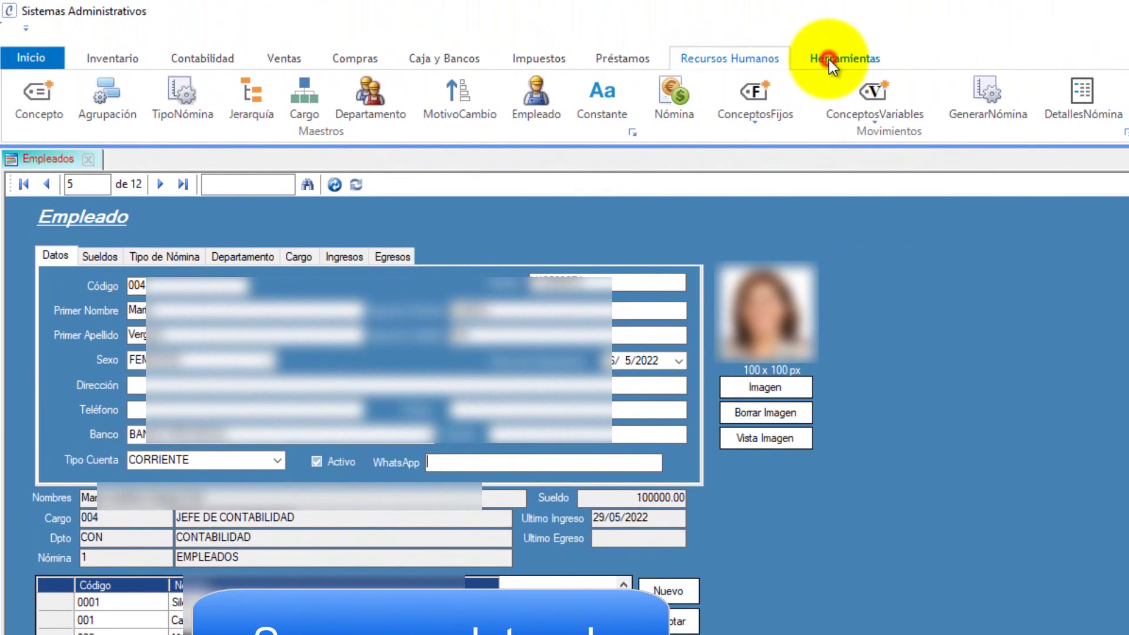
Step: Open the WhatsApp payroll payment notification tool and start its WhatsApp browser session with the account kept
{"action": "left_click", "coordinate": [830, 60]}
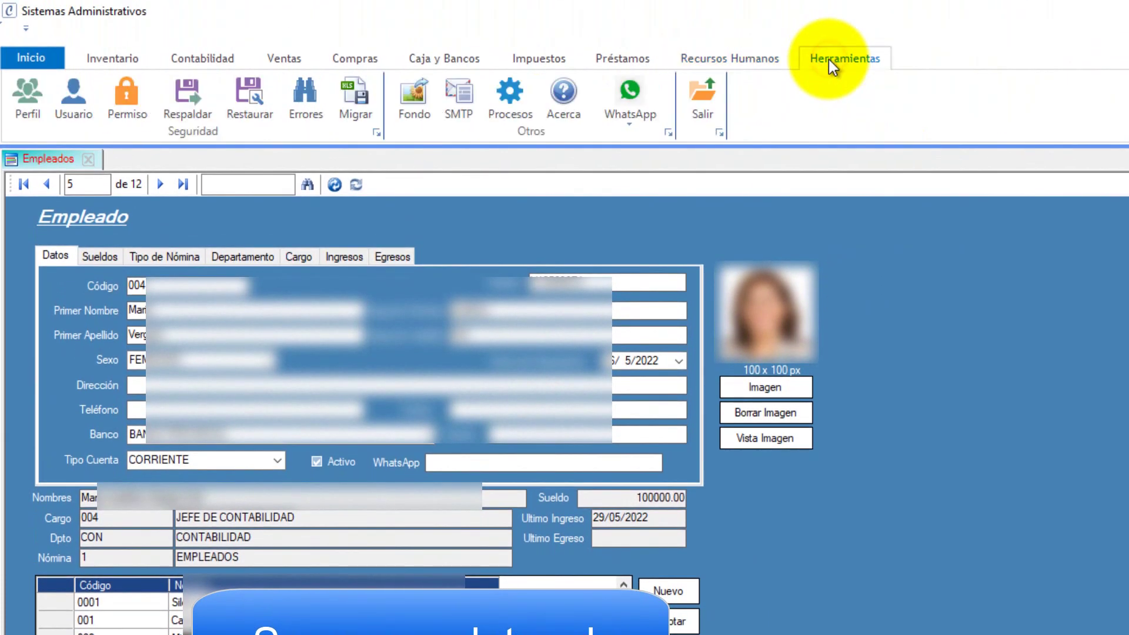
{"action": "left_click", "coordinate": [634, 116]}
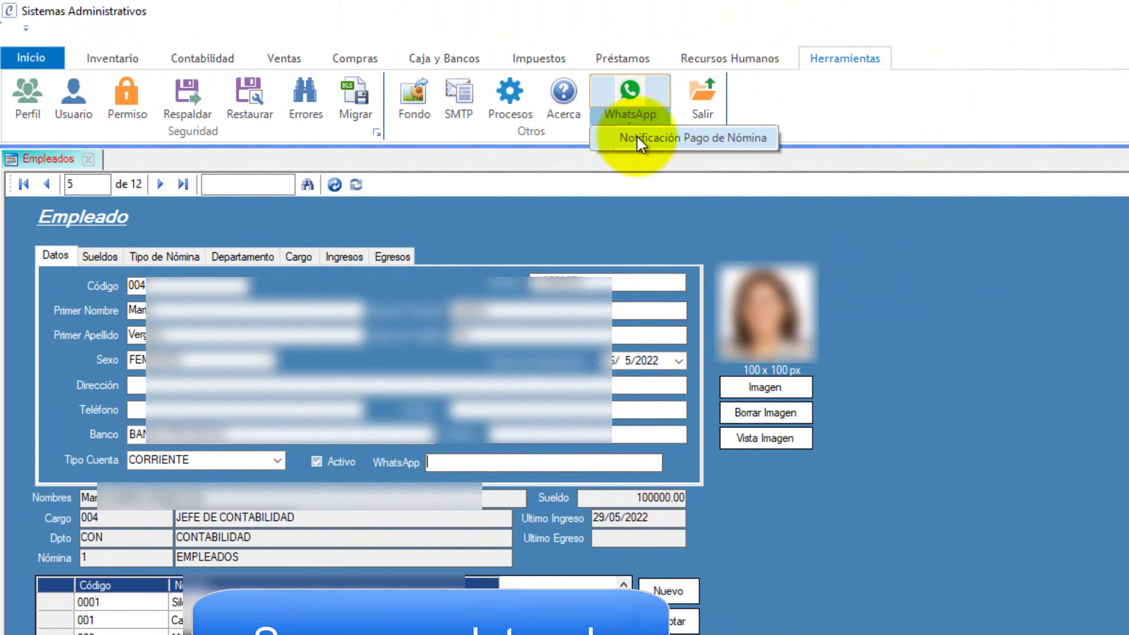
{"action": "left_click", "coordinate": [637, 137]}
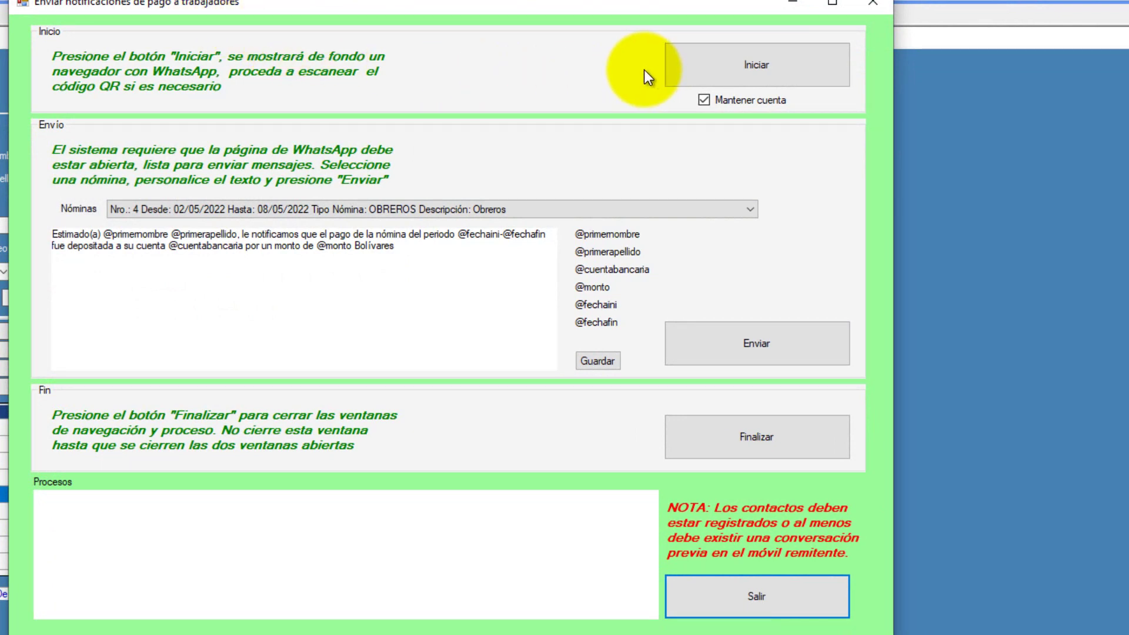
{"action": "left_click", "coordinate": [711, 74]}
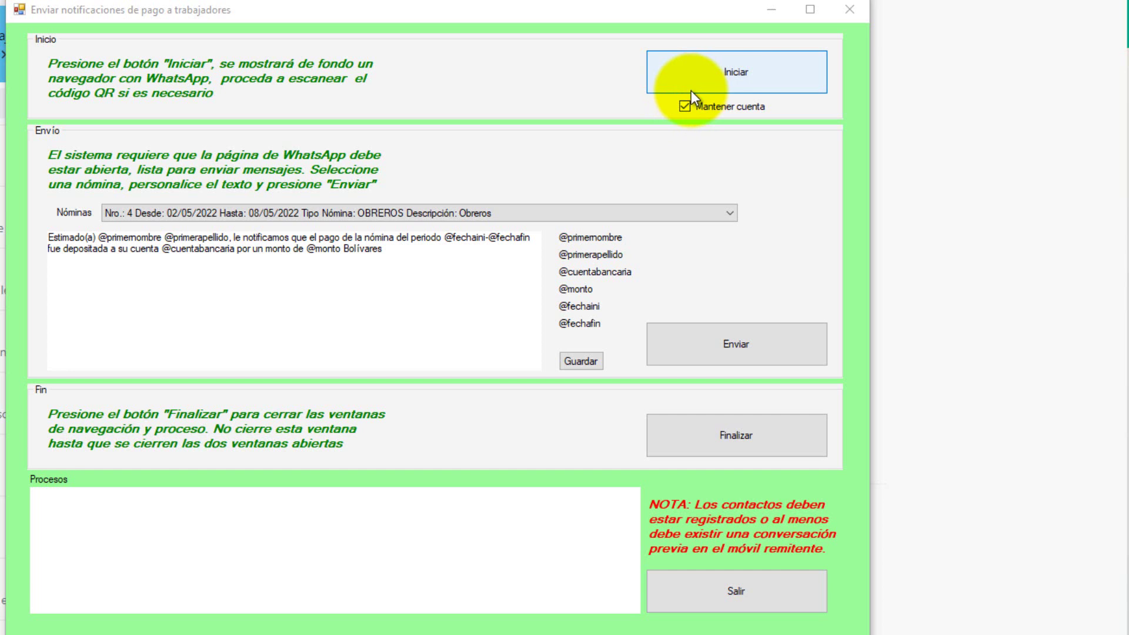
Step: Choose payroll no. 1 of type EMPLEADOS, covering 16/05/2022 to 31/05/2022, for the payment notifications
{"action": "left_click", "coordinate": [434, 210]}
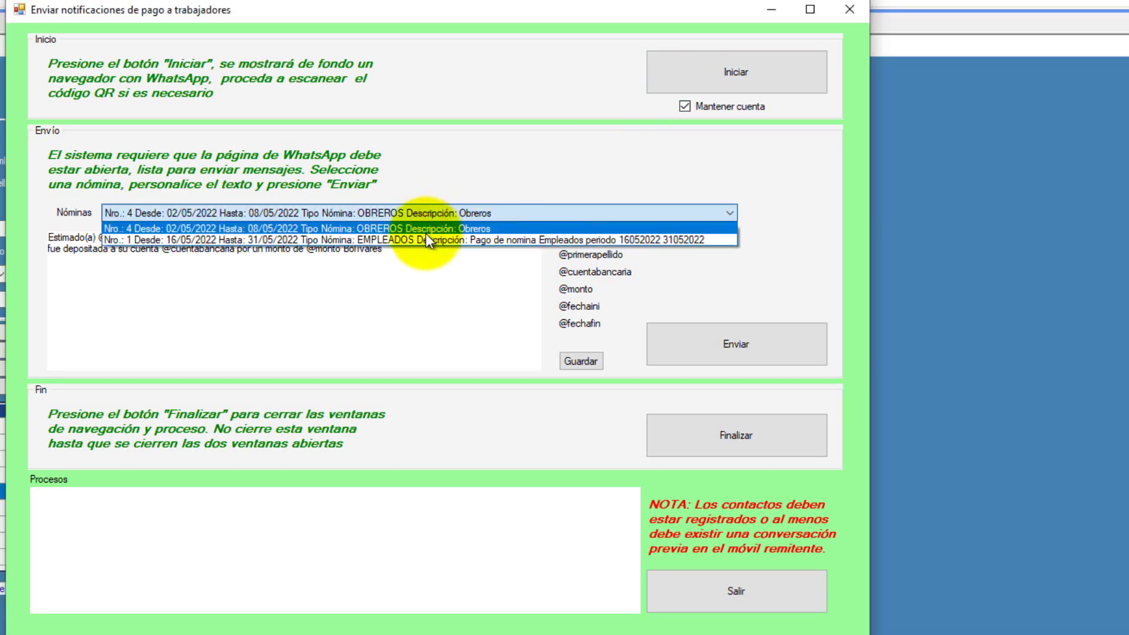
{"action": "left_click", "coordinate": [426, 234]}
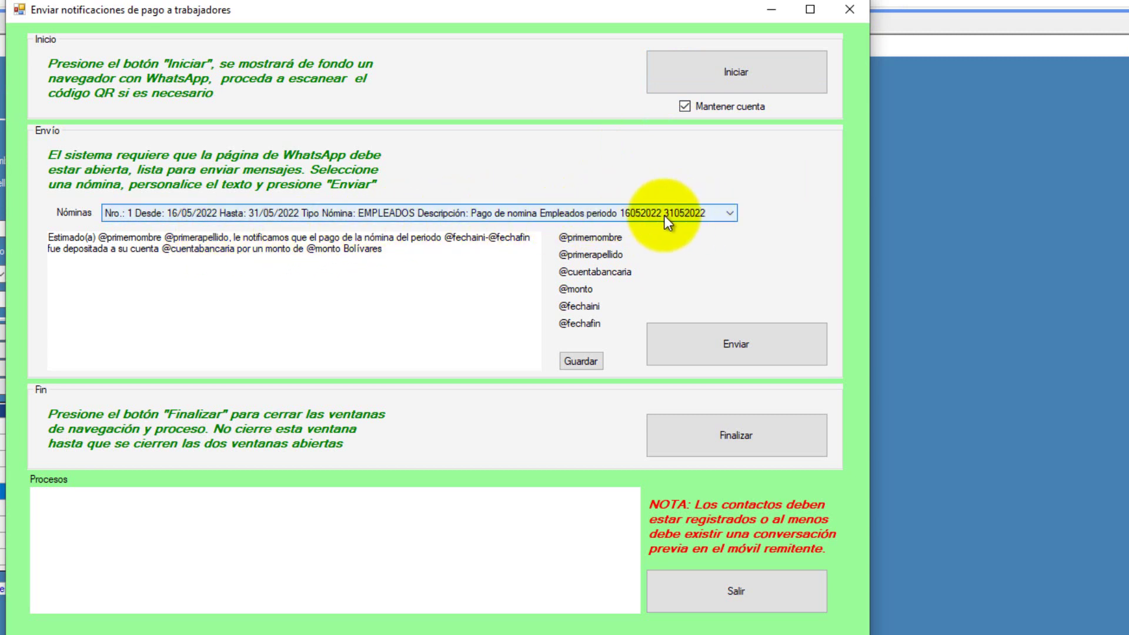
Step: Add a blank line and the closing lines "Feliz día!!!" and "Saludos" below the notification message text
{"action": "left_click", "coordinate": [411, 256]}
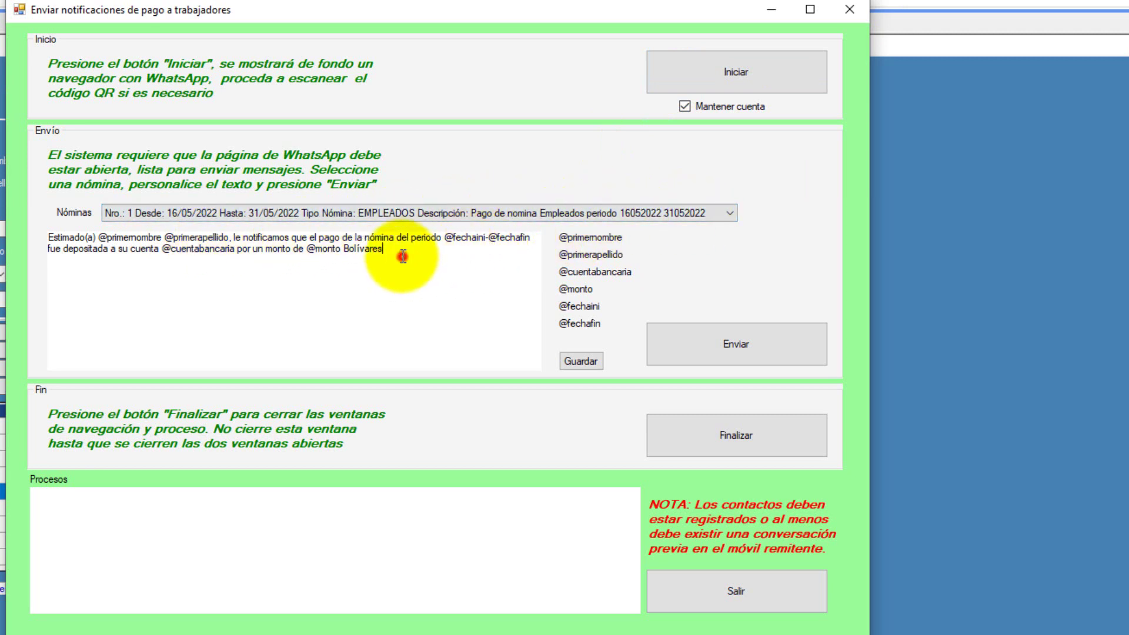
{"action": "left_click", "coordinate": [157, 258]}
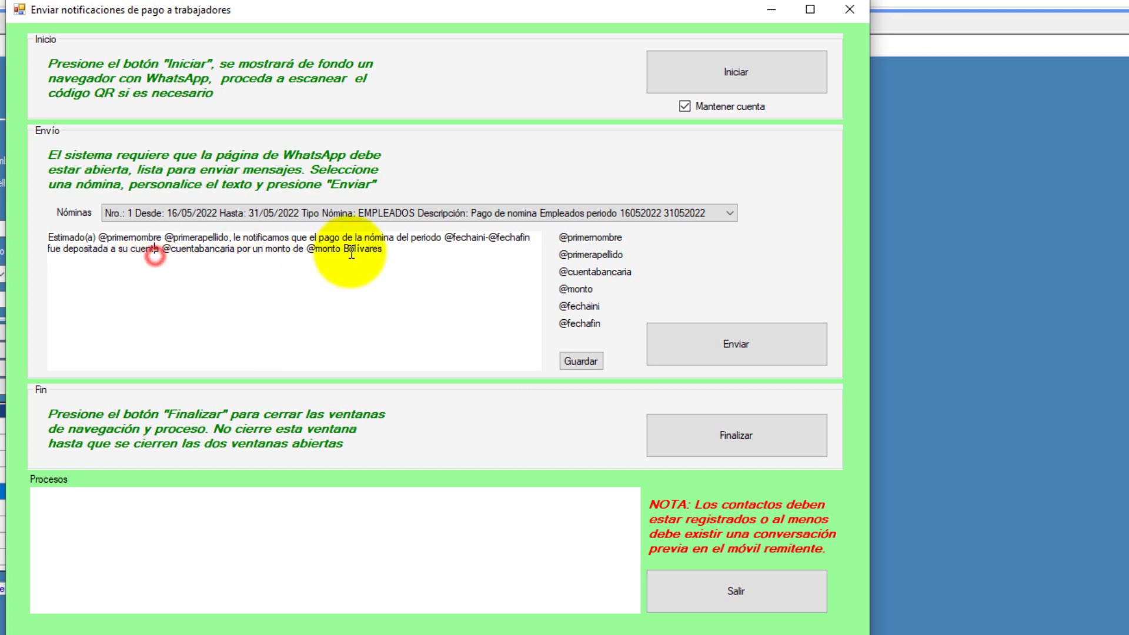
{"action": "left_click", "coordinate": [385, 248]}
{"action": "type", "text": "."}
{"action": "key", "text": "Return"}
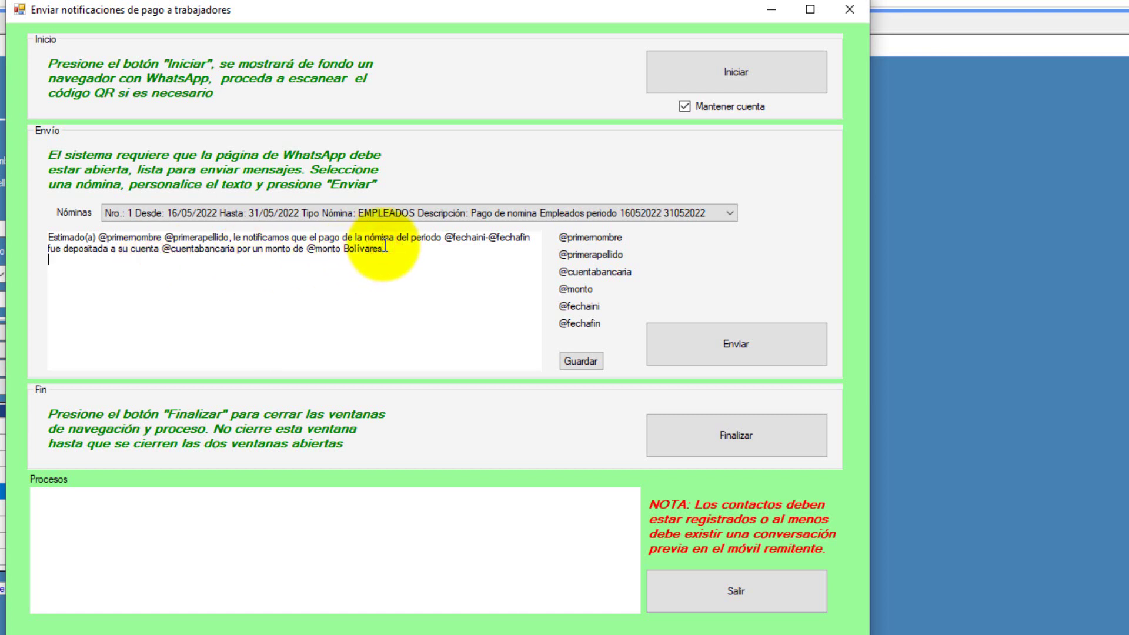
{"action": "key", "text": "Return"}
{"action": "type", "text": "Saludos"}
{"action": "key", "text": "Up"}
{"action": "key", "text": "Return"}
{"action": "type", "text": "Feliz día!!!"}
Step: Replace "Saludos" in the message with the signature lines "Gerencia de Recusros Humanos" and "Comercializadora NBS"
{"action": "key", "text": "Down"}
{"action": "key", "text": "shift+Home"}
{"action": "key", "text": "BackSpace"}
{"action": "type", "text": "Gerencia de Recusr"}
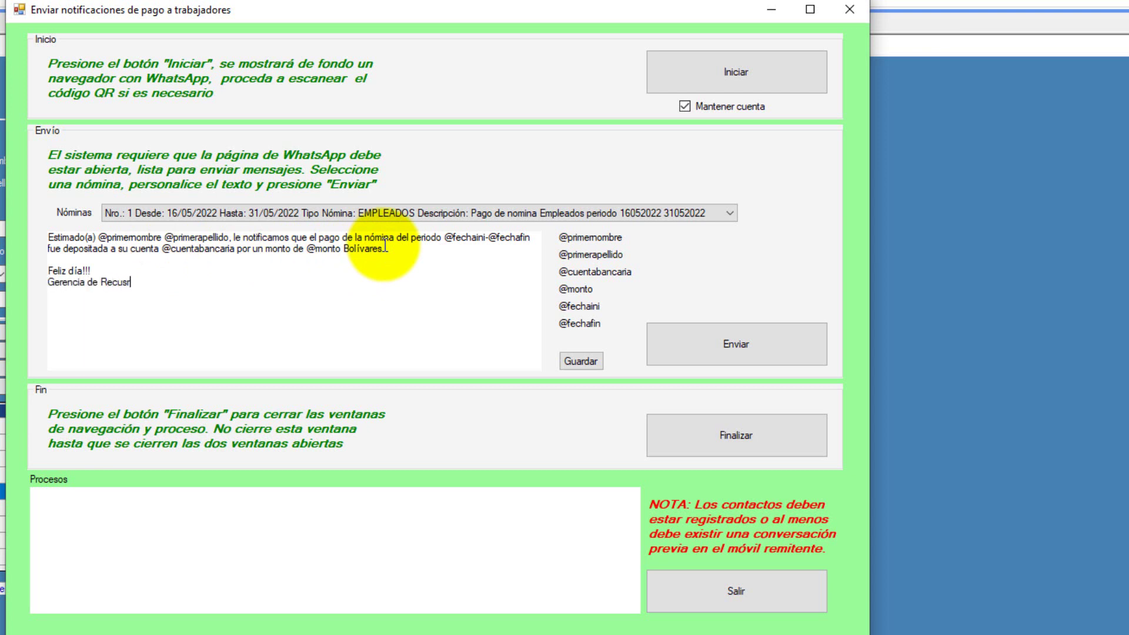
{"action": "key", "text": "BackSpace"}
{"action": "key", "text": "BackSpace"}
{"action": "type", "text": "rsos Humanos"}
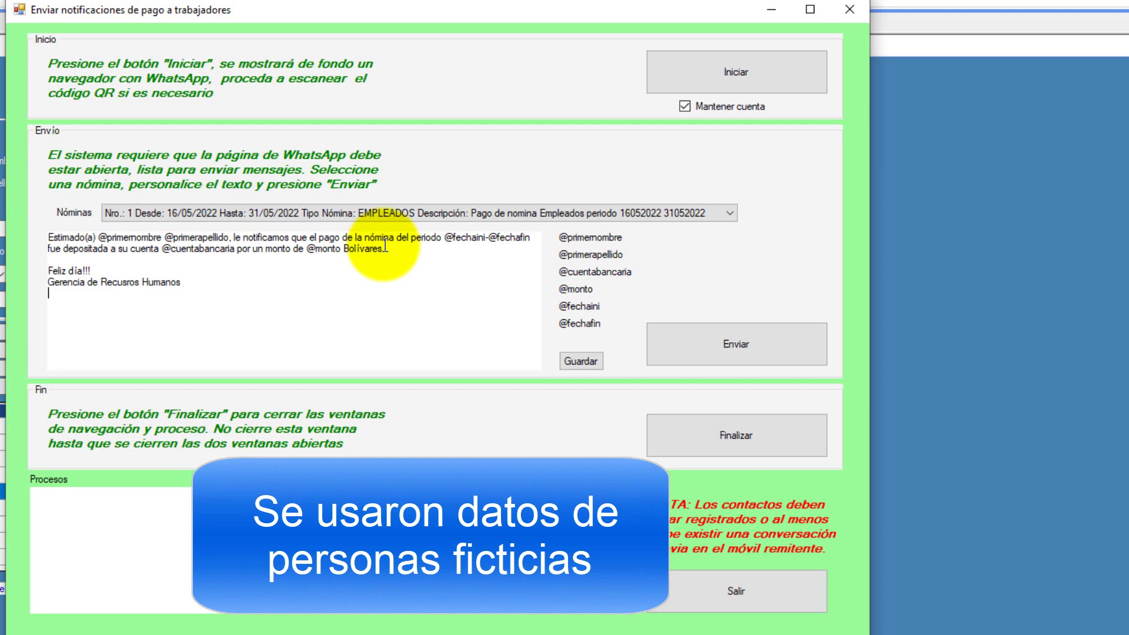
{"action": "key", "text": "Return"}
{"action": "type", "text": "Comercializadora NBS"}
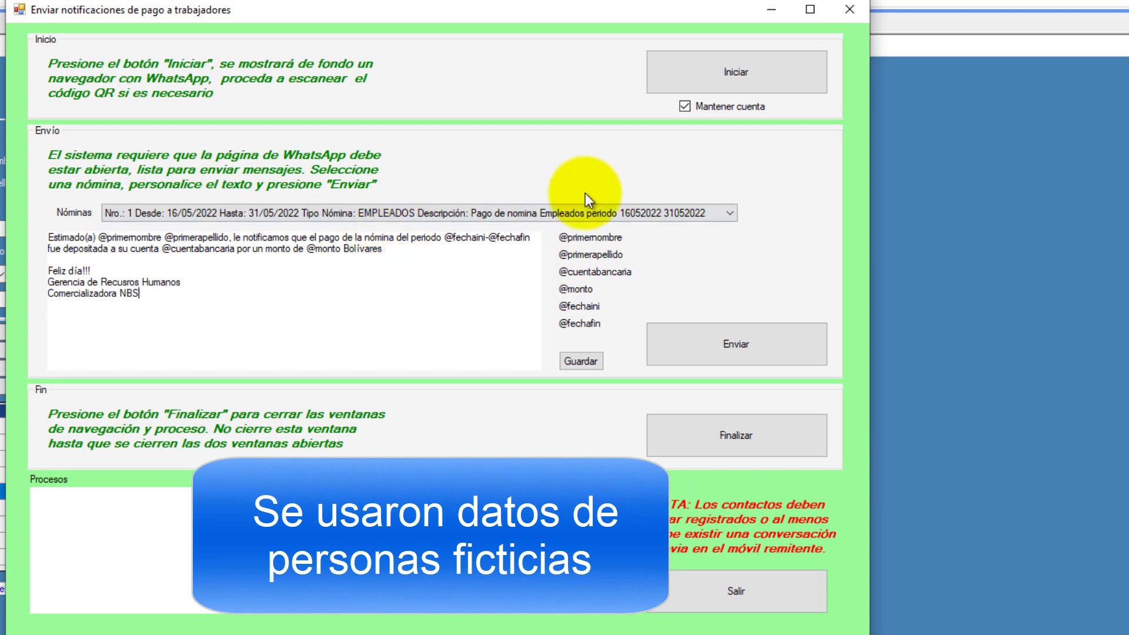
Step: Save the customized message text and send the payment notifications to the employees of the selected payroll
{"action": "left_click", "coordinate": [581, 353]}
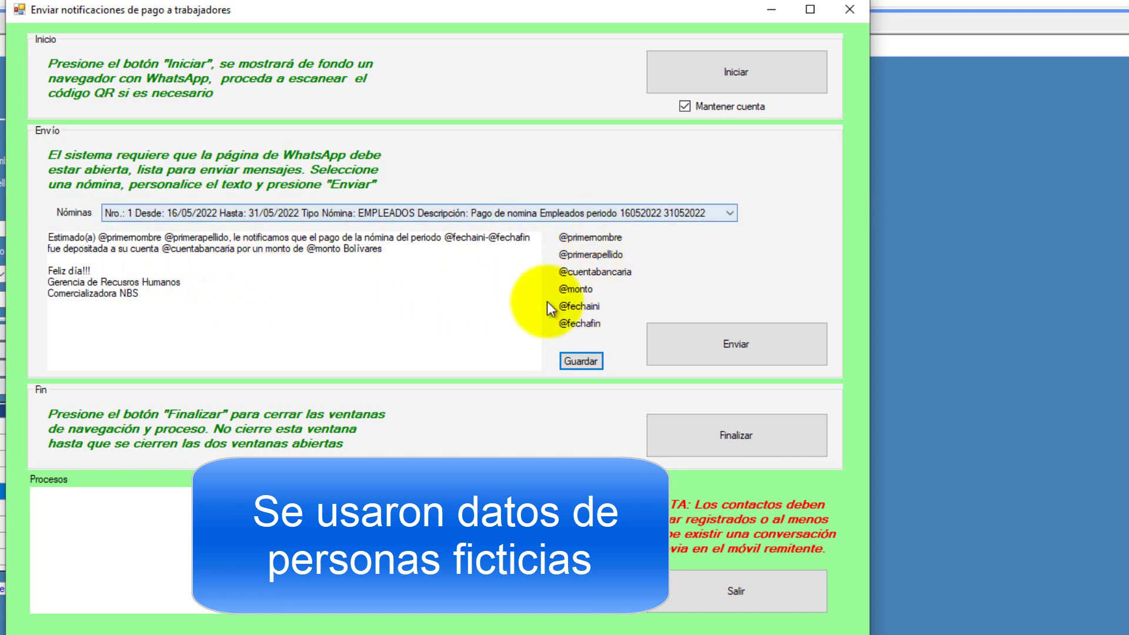
{"action": "left_click", "coordinate": [581, 251]}
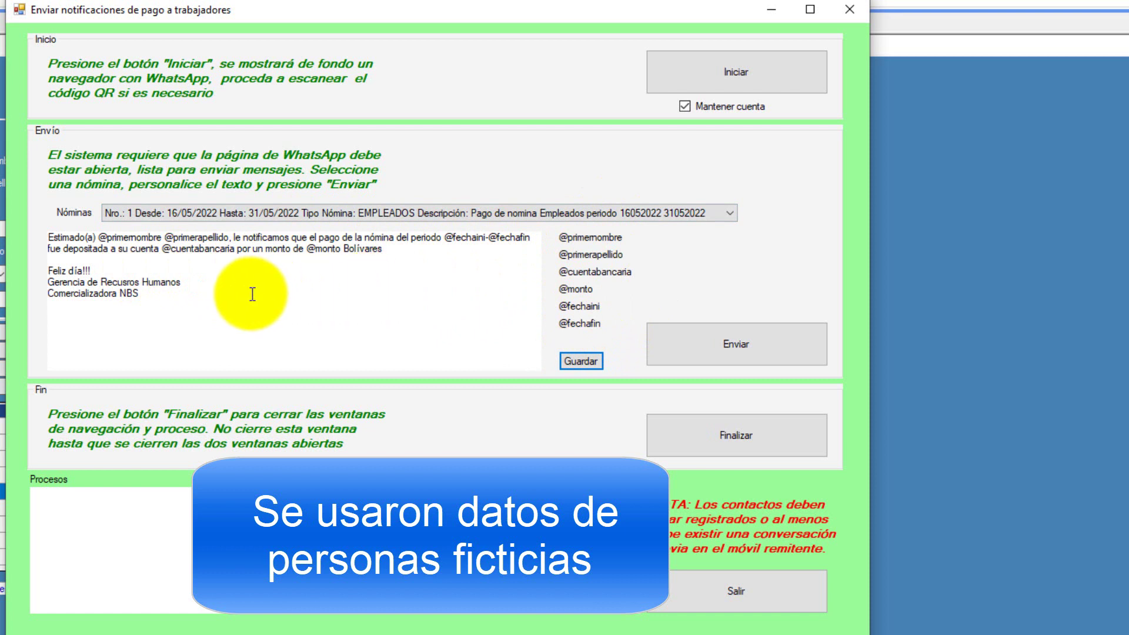
{"action": "left_click", "coordinate": [320, 295]}
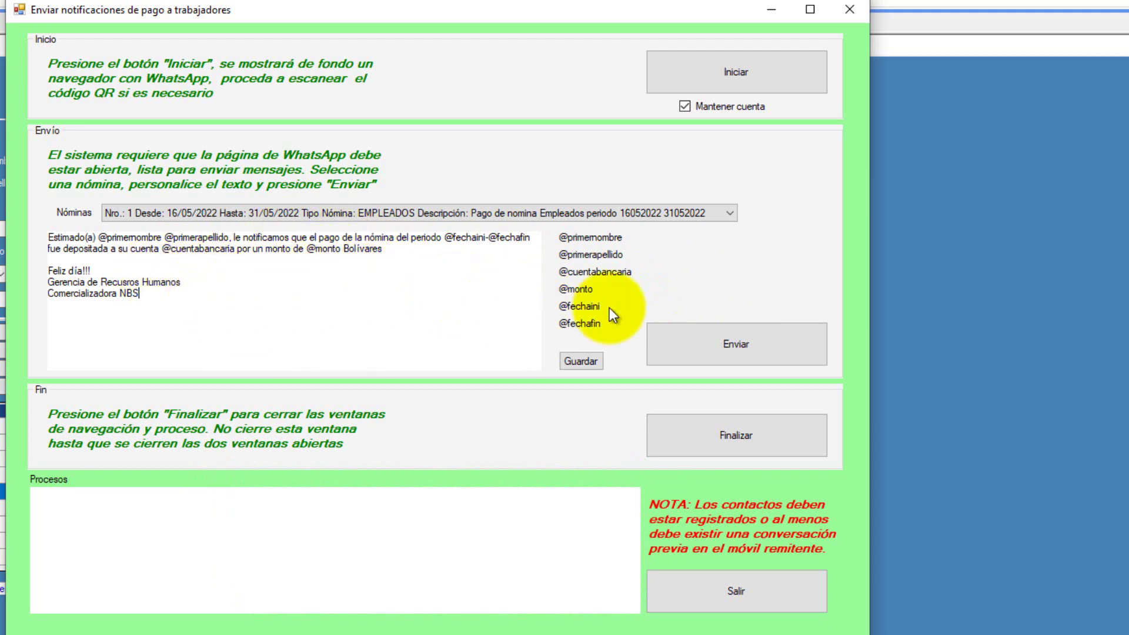
{"action": "left_click", "coordinate": [731, 348]}
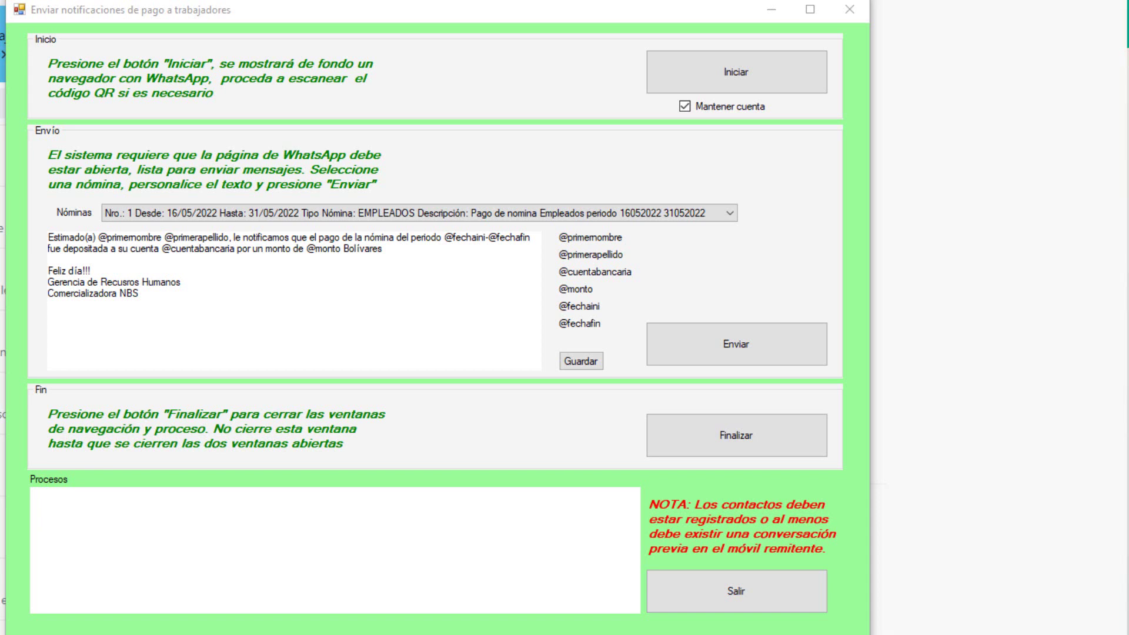
{"action": "left_click", "coordinate": [715, 341]}
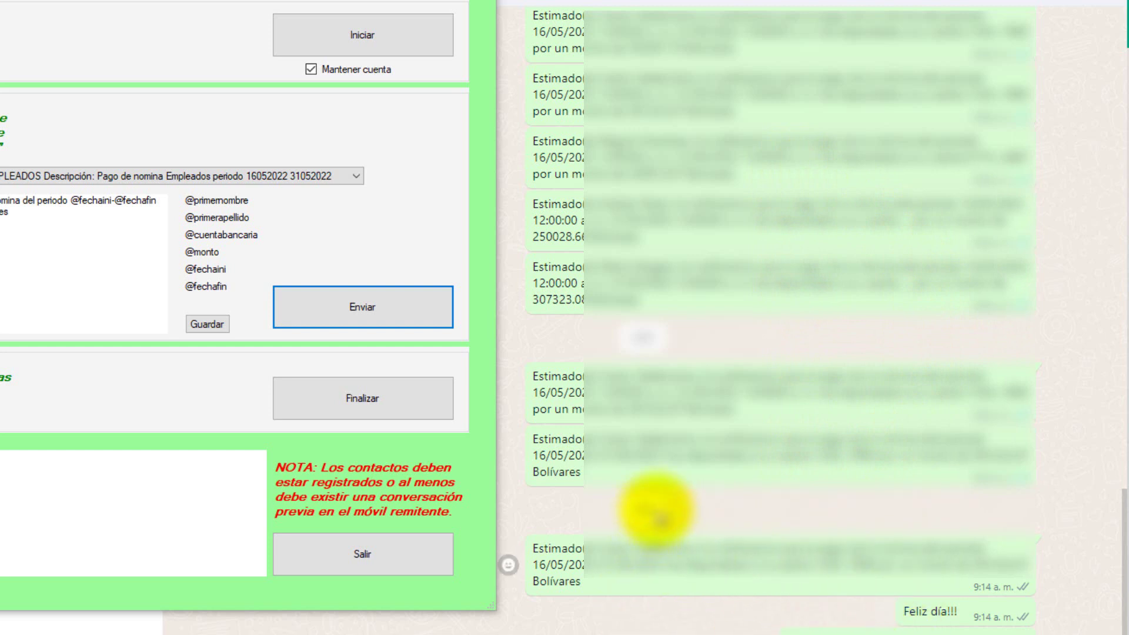
Step: Finalize the WhatsApp notification process to close its browser and process windows
{"action": "left_click", "coordinate": [7, 491]}
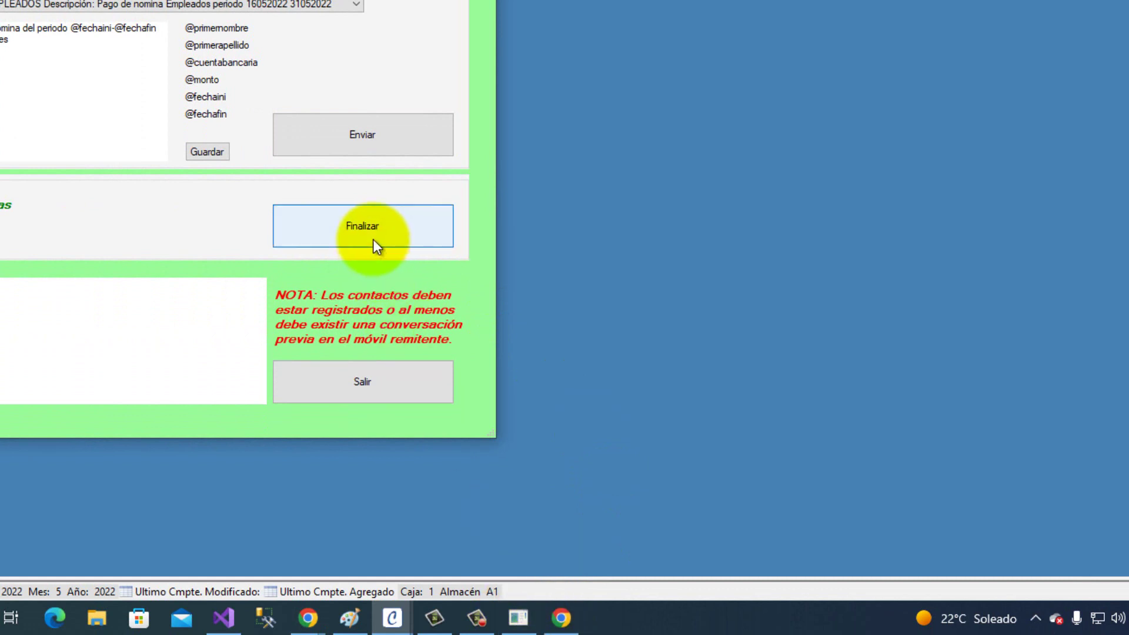
{"action": "left_click", "coordinate": [372, 230]}
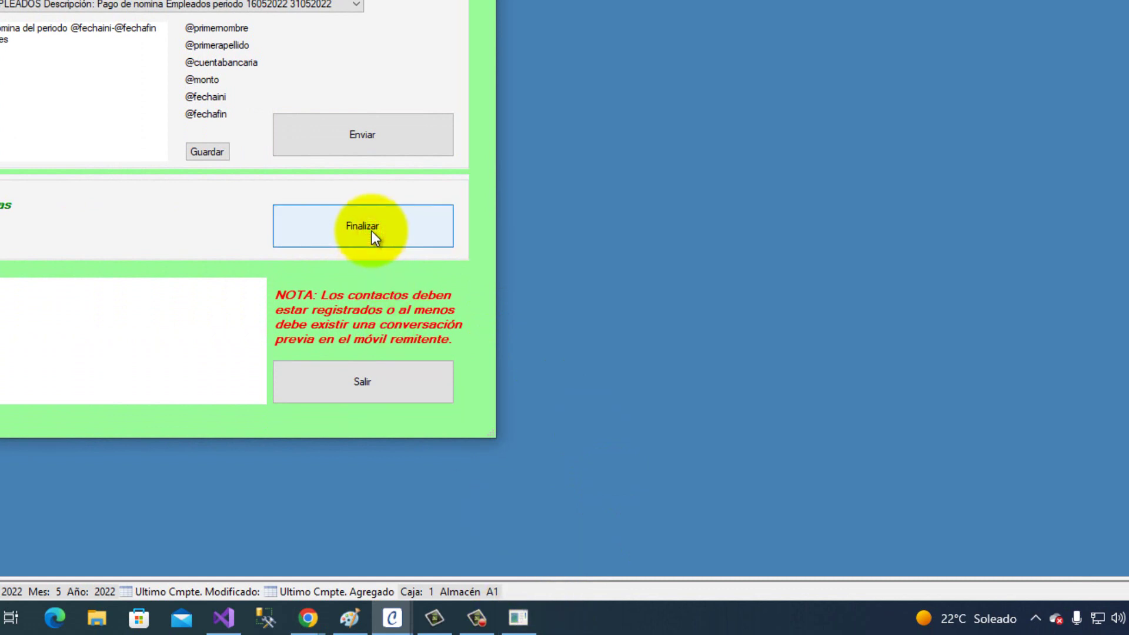